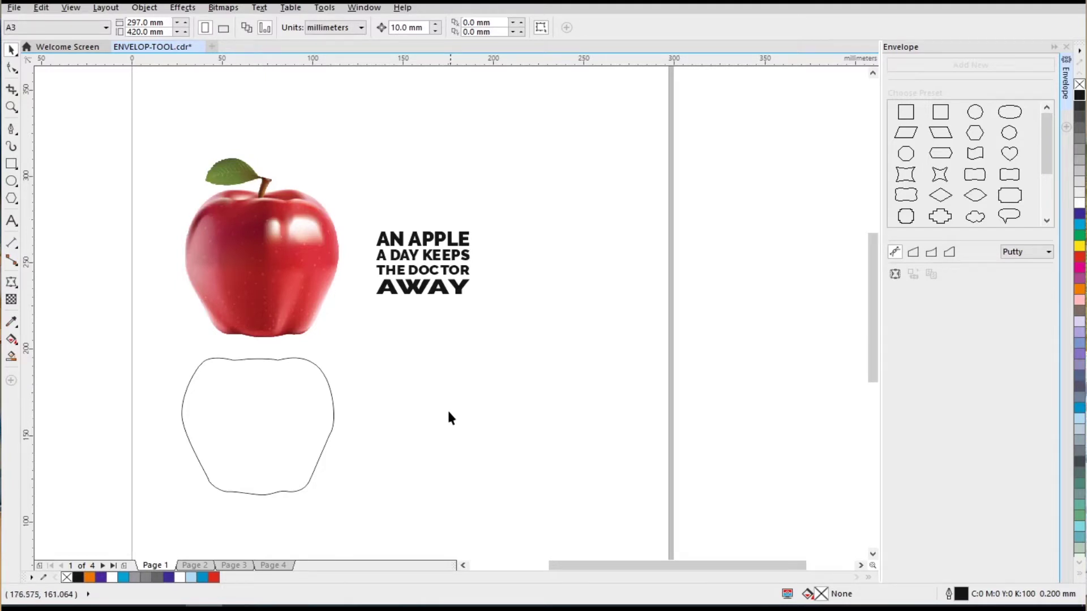
# Zoom in and lay the apple outline over the apple photo to compare shapes
pyautogui.moveTo(281, 481); pyautogui.dragTo(339, 457)
pyautogui.press('F2')
pyautogui.moveTo(113, 174); pyautogui.dragTo(553, 428)
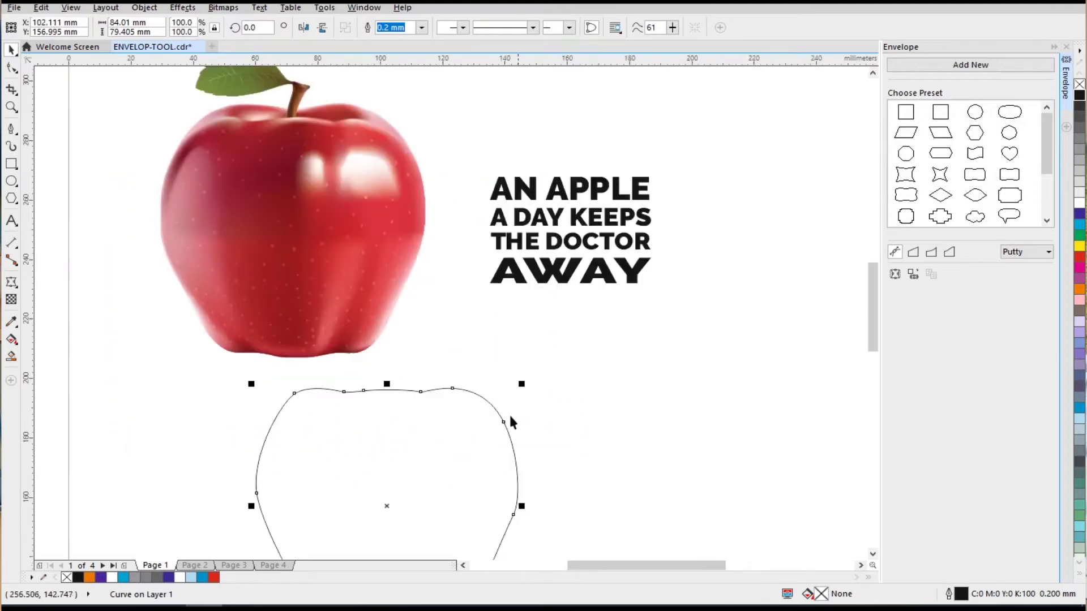
pyautogui.moveTo(418, 463)
pyautogui.mouseDown()
pyautogui.moveTo(443, 453)
pyautogui.moveTo(582, 455)
pyautogui.moveTo(294, 252)
pyautogui.mouseUp()
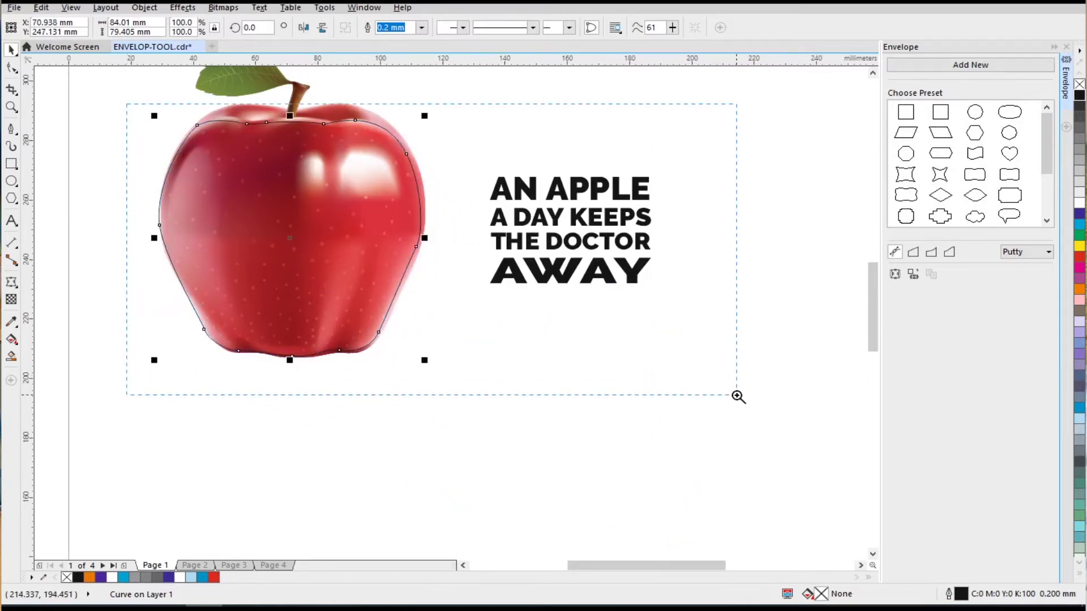
pyautogui.moveTo(272, 195); pyautogui.dragTo(740, 393)
pyautogui.moveTo(166, 247); pyautogui.dragTo(375, 410)
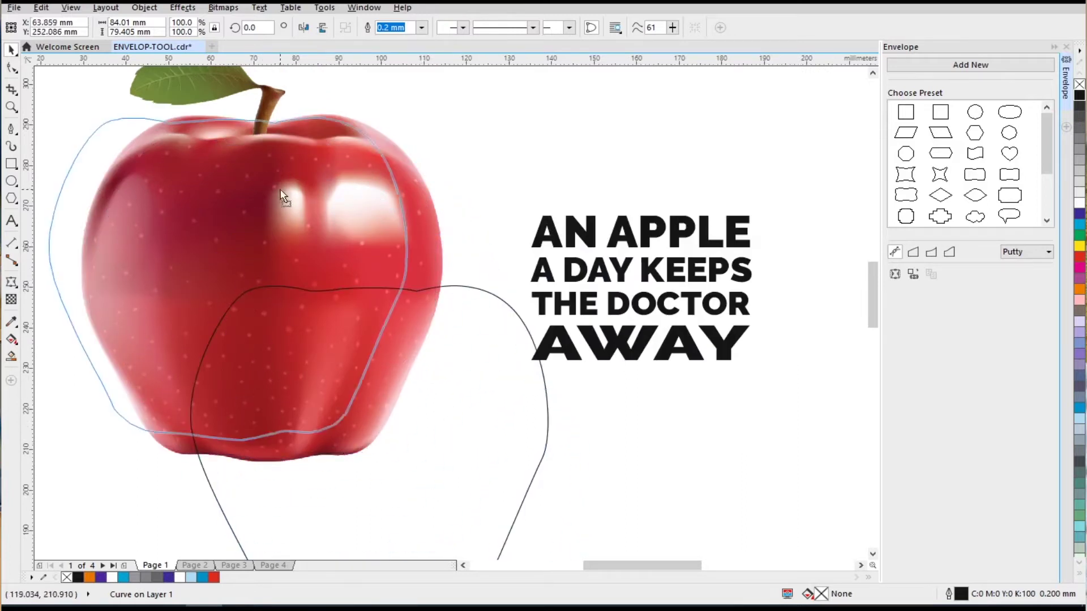
pyautogui.moveTo(375, 411); pyautogui.dragTo(311, 211)
pyautogui.scroll(-1, 318, 219)
pyautogui.moveTo(317, 250); pyautogui.dragTo(381, 426)
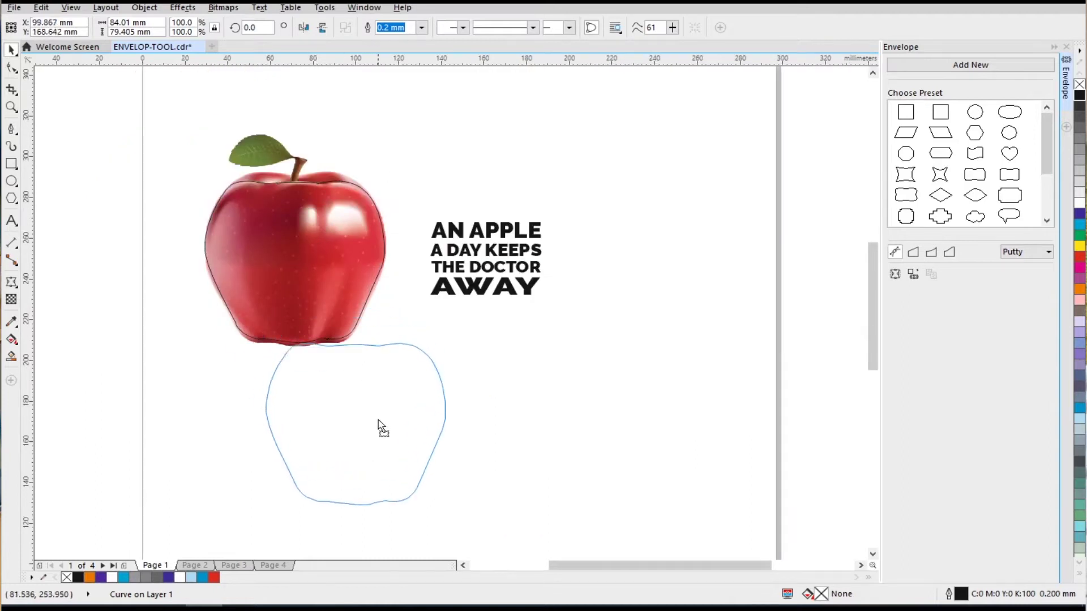
# Discard a stray Bézier curve drawn along the apple's edge
pyautogui.click(10, 129)
pyautogui.click(298, 181)
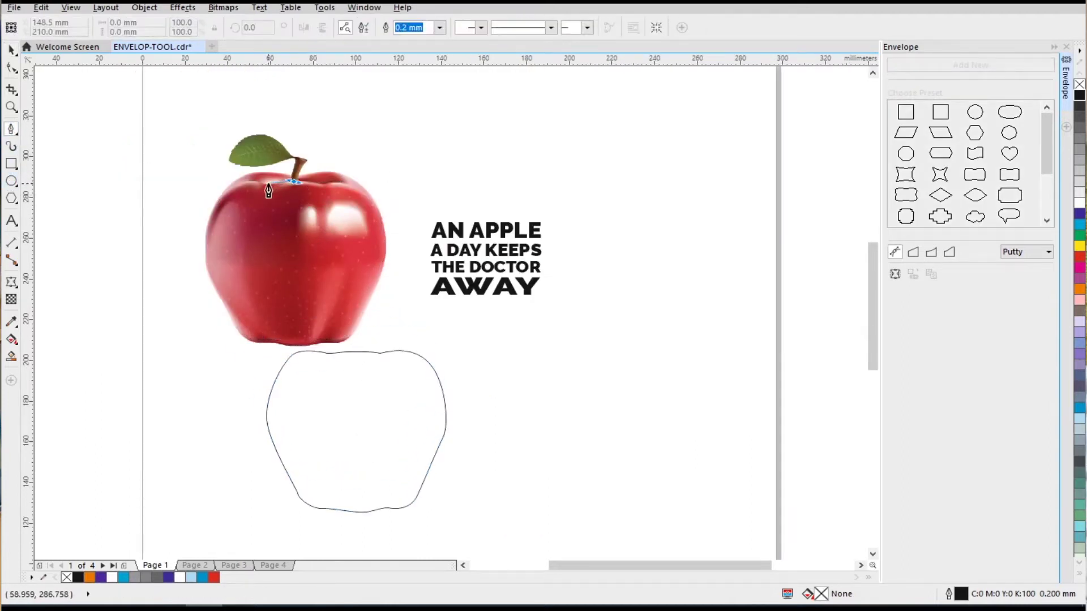
pyautogui.click(281, 181)
pyautogui.click(263, 182)
pyautogui.moveTo(213, 213); pyautogui.dragTo(210, 279)
pyautogui.click(212, 273)
pyautogui.click(236, 319)
pyautogui.press('space')
pyautogui.press('Delete')
# Place the apple outline just beneath the apple photo
pyautogui.moveTo(349, 413)
pyautogui.mouseDown()
pyautogui.moveTo(416, 421)
pyautogui.moveTo(410, 399)
pyautogui.mouseUp()
pyautogui.moveTo(175, 158); pyautogui.dragTo(685, 484)
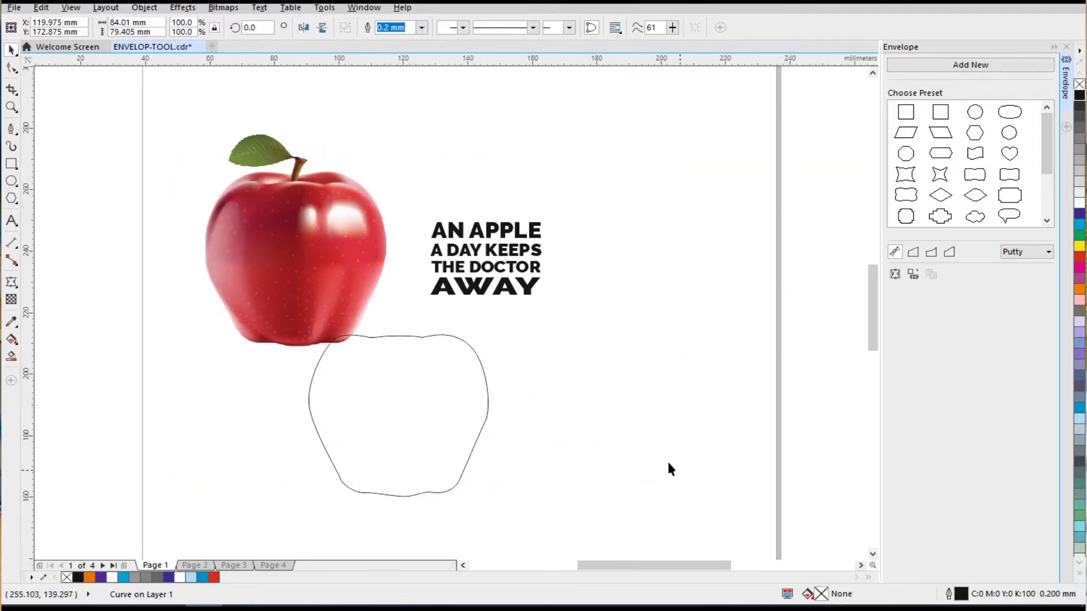
pyautogui.scroll(1, 389, 335)
pyautogui.click(545, 229)
# Shift the quote block right, close the Envelope docker and delete a stray guideline
pyautogui.moveTo(544, 216); pyautogui.dragTo(642, 206)
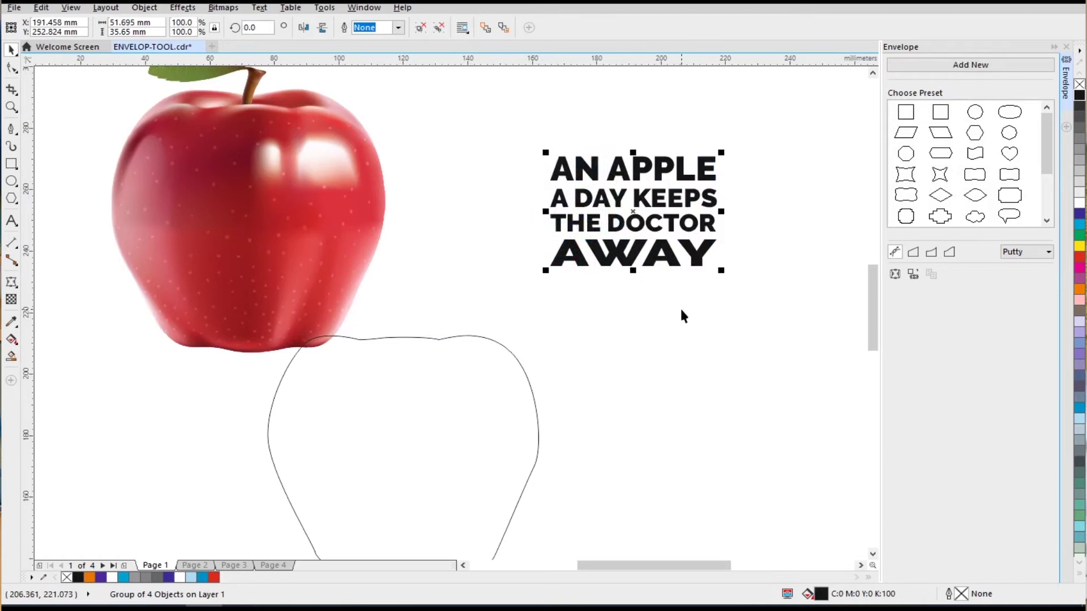
pyautogui.click(1066, 47)
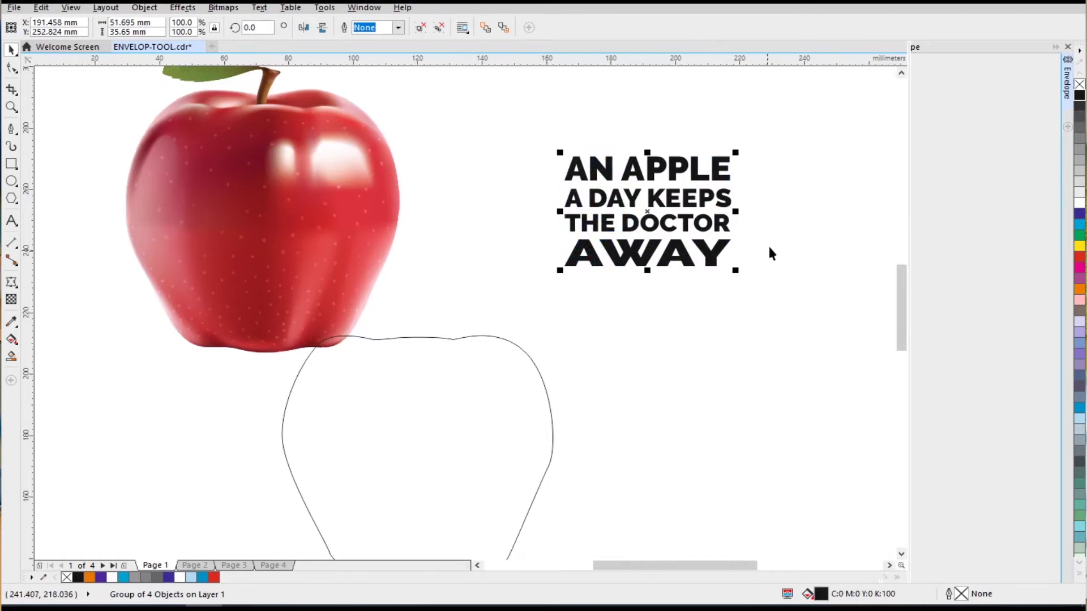
pyautogui.moveTo(922, 132); pyautogui.dragTo(555, 337)
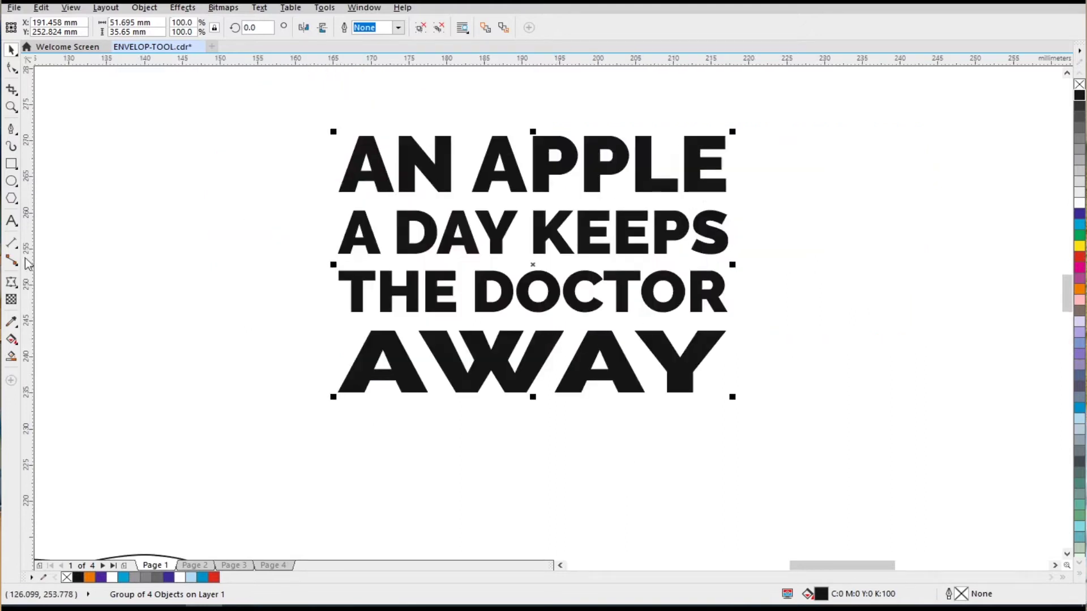
pyautogui.moveTo(332, 233); pyautogui.dragTo(395, 186)
pyautogui.moveTo(67, 160); pyautogui.dragTo(223, 199)
pyautogui.press('Delete')
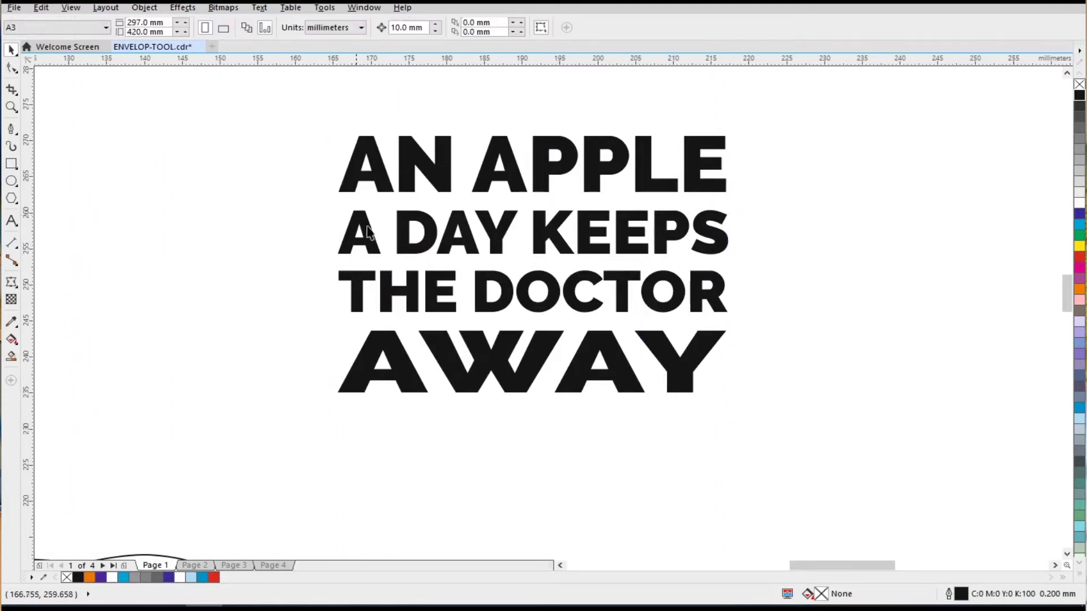
# Select the quote text group and bring up the Effects menu
pyautogui.click(554, 234)
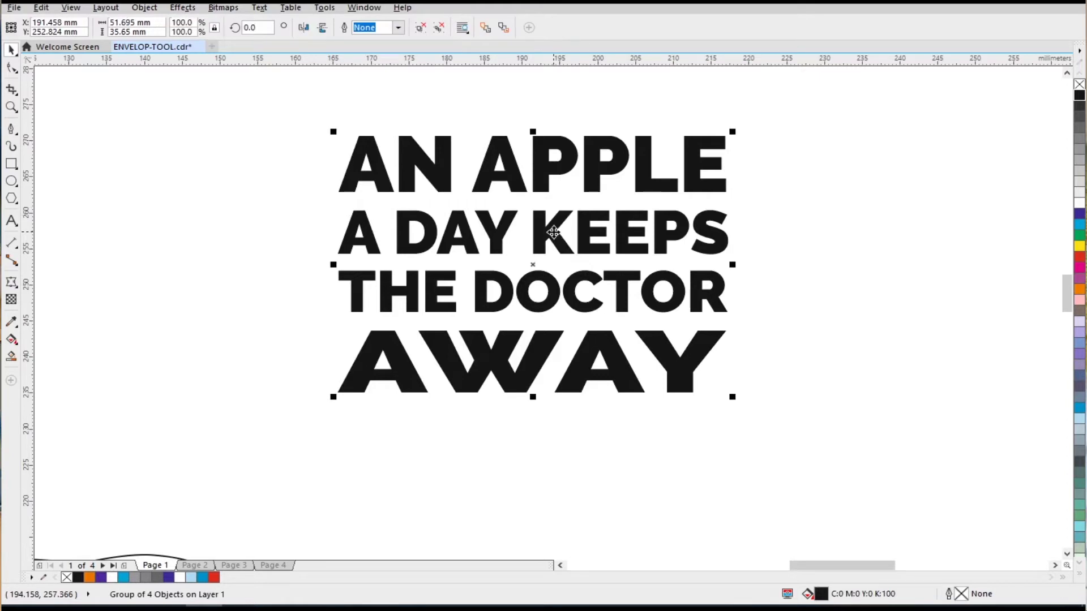
pyautogui.scroll(-2, 555, 233)
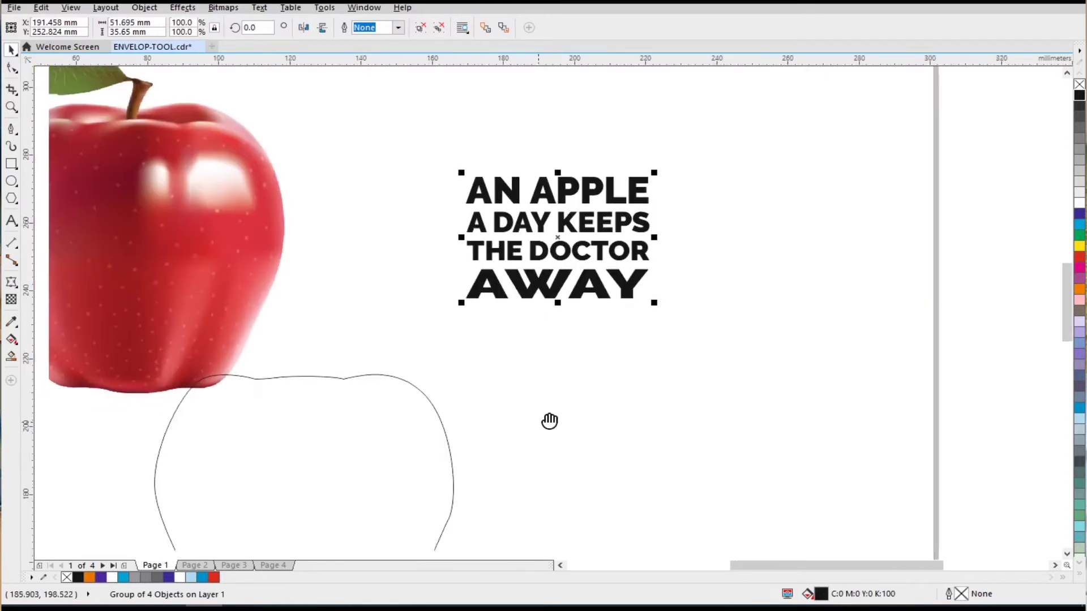
pyautogui.moveTo(530, 435); pyautogui.dragTo(630, 420)
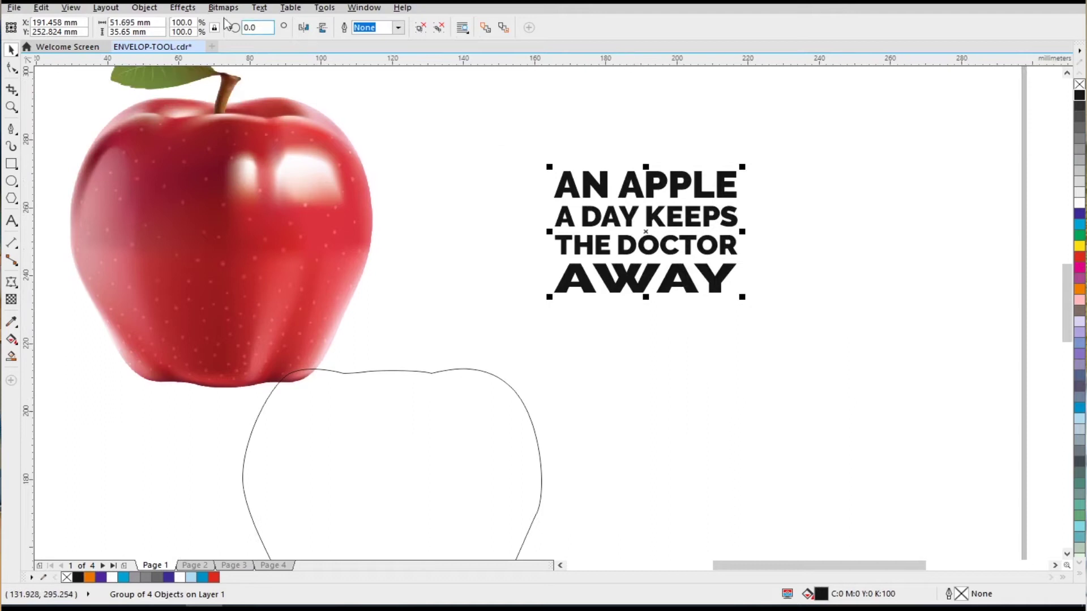
pyautogui.click(194, 9)
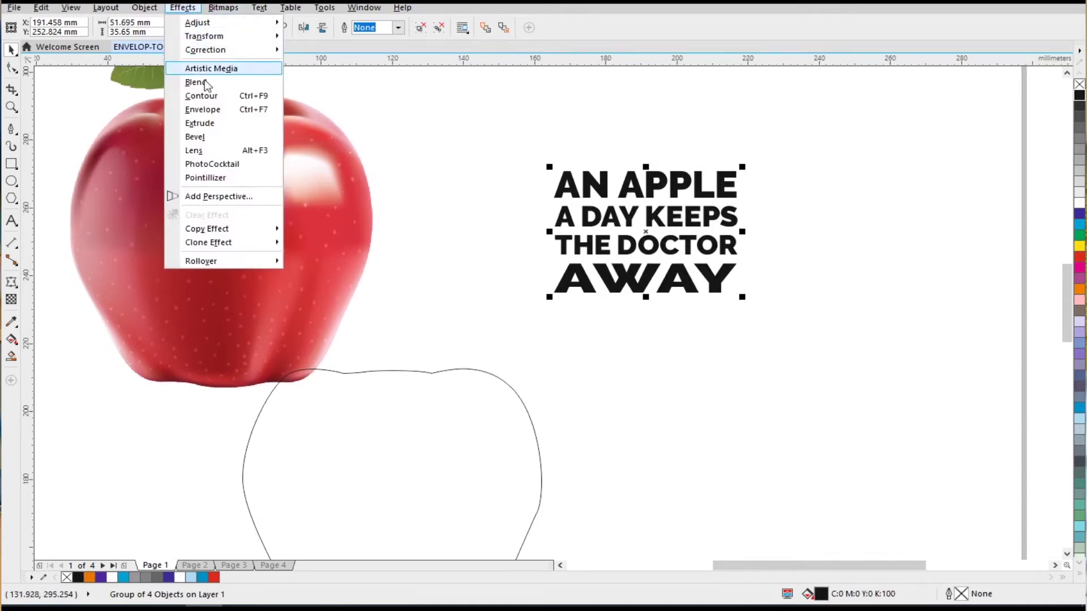
# Open Envelope settings, with the apple outline beside the apple and the quote to its right
pyautogui.click(203, 109)
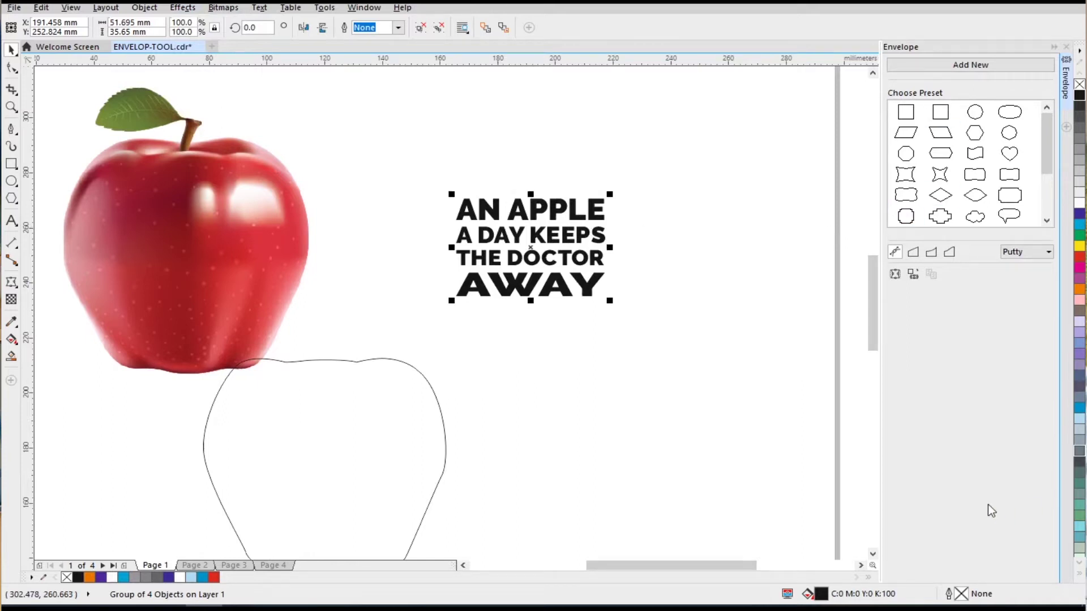
pyautogui.moveTo(375, 453); pyautogui.dragTo(343, 250)
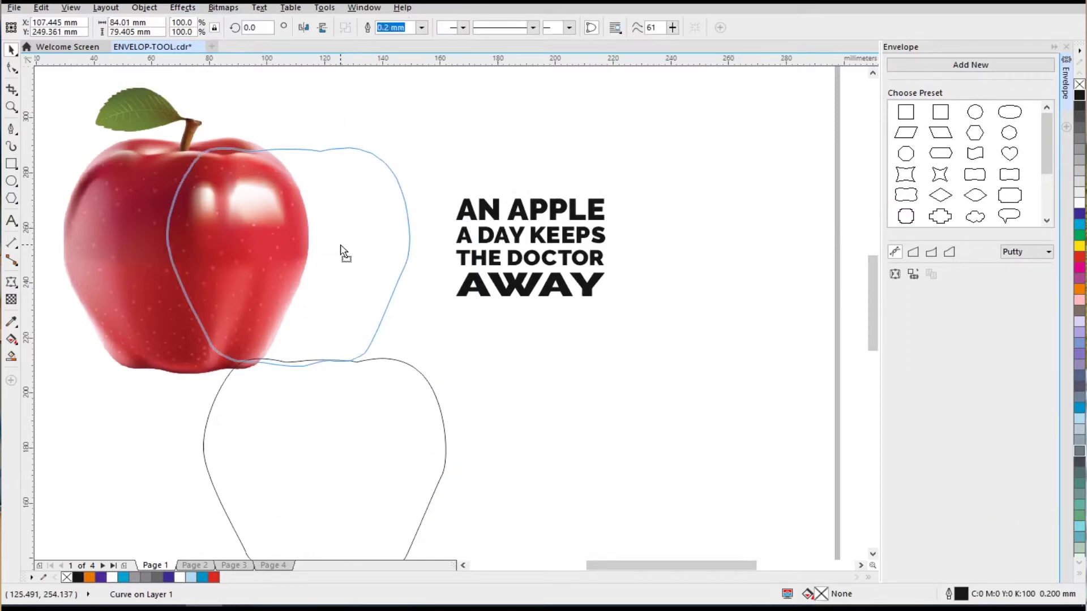
pyautogui.moveTo(538, 215); pyautogui.dragTo(615, 222)
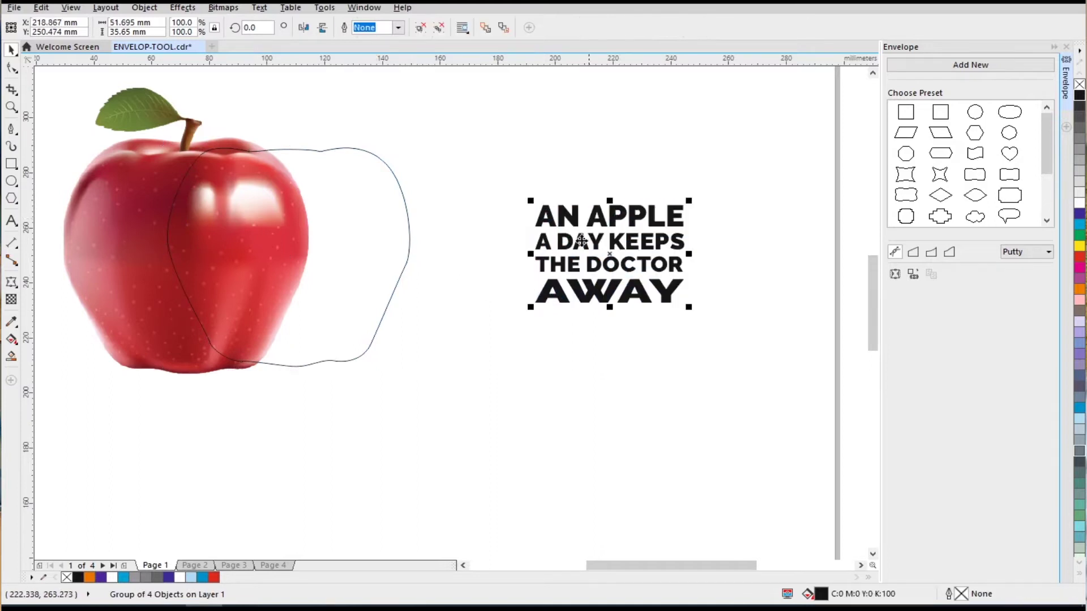
pyautogui.moveTo(396, 266); pyautogui.dragTo(492, 282)
pyautogui.moveTo(606, 224); pyautogui.dragTo(606, 237)
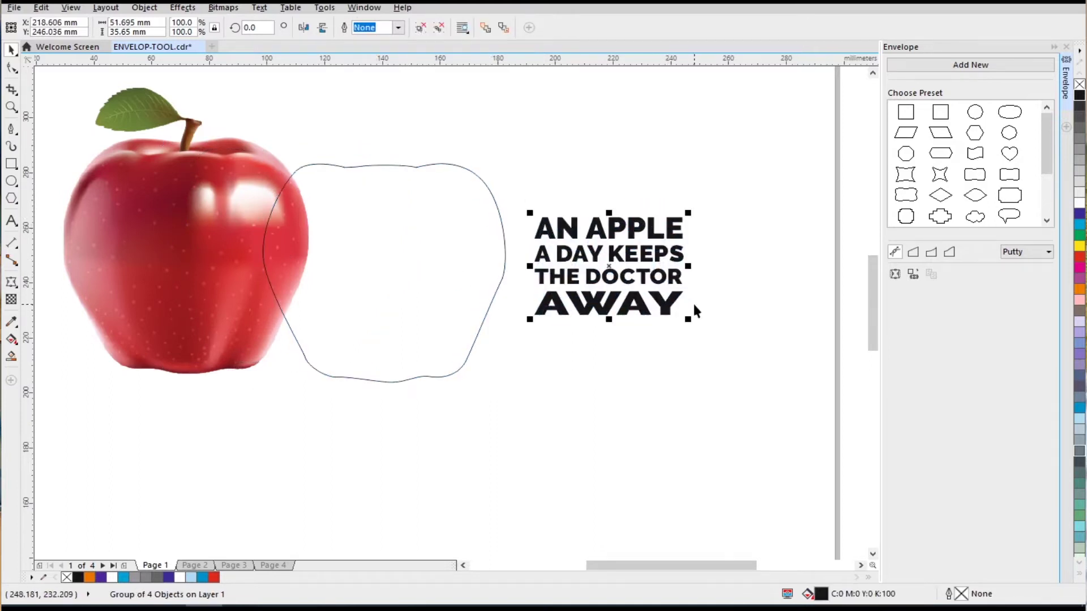
pyautogui.moveTo(399, 306); pyautogui.dragTo(418, 305)
pyautogui.moveTo(613, 239); pyautogui.dragTo(636, 238)
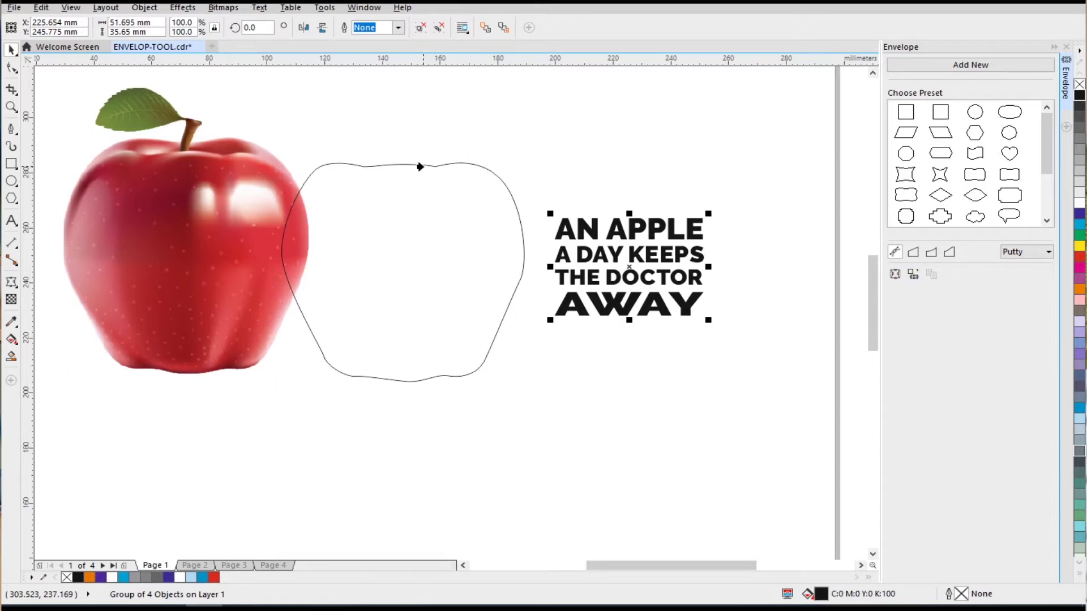
# Warp the quote into the apple outline, then place it in white on the apple photo
pyautogui.click(421, 167)
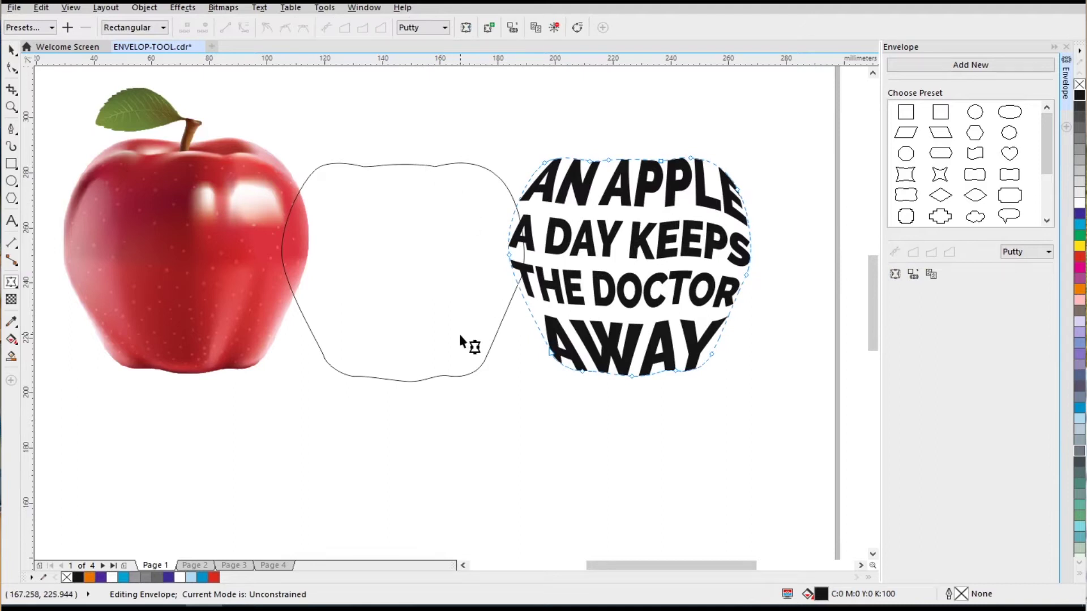
pyautogui.press('space')
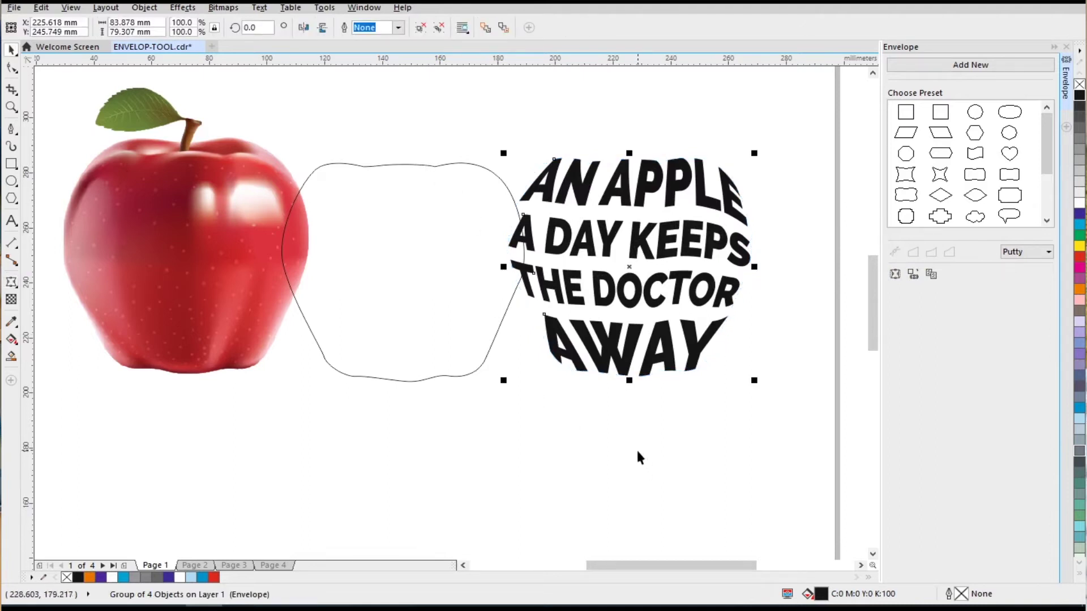
pyautogui.moveTo(394, 262)
pyautogui.mouseDown()
pyautogui.moveTo(432, 446)
pyautogui.moveTo(408, 475)
pyautogui.mouseUp()
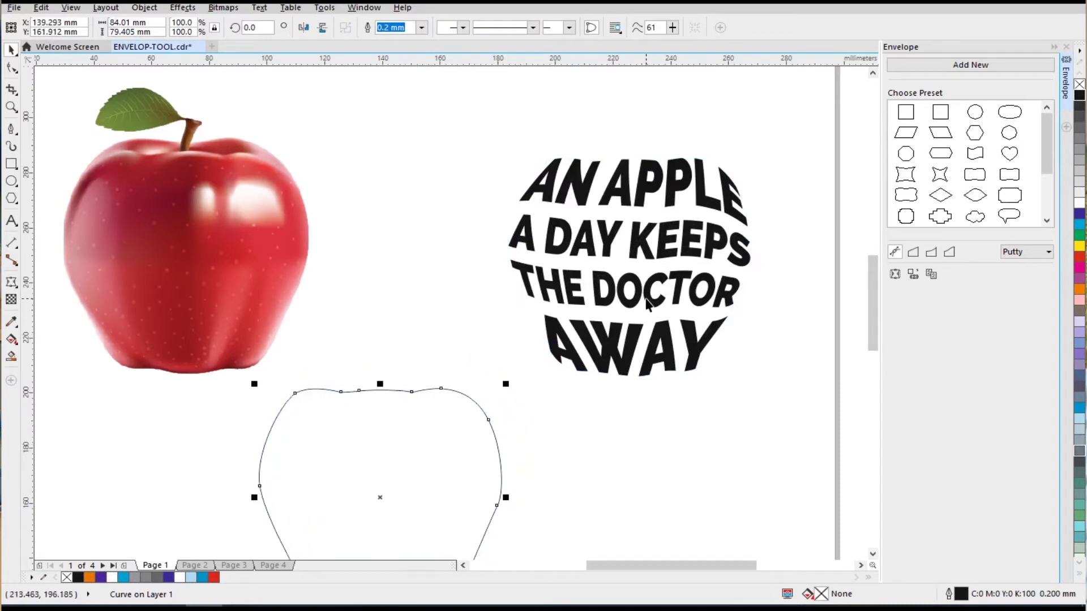
pyautogui.click(656, 272)
pyautogui.moveTo(655, 252); pyautogui.dragTo(203, 245)
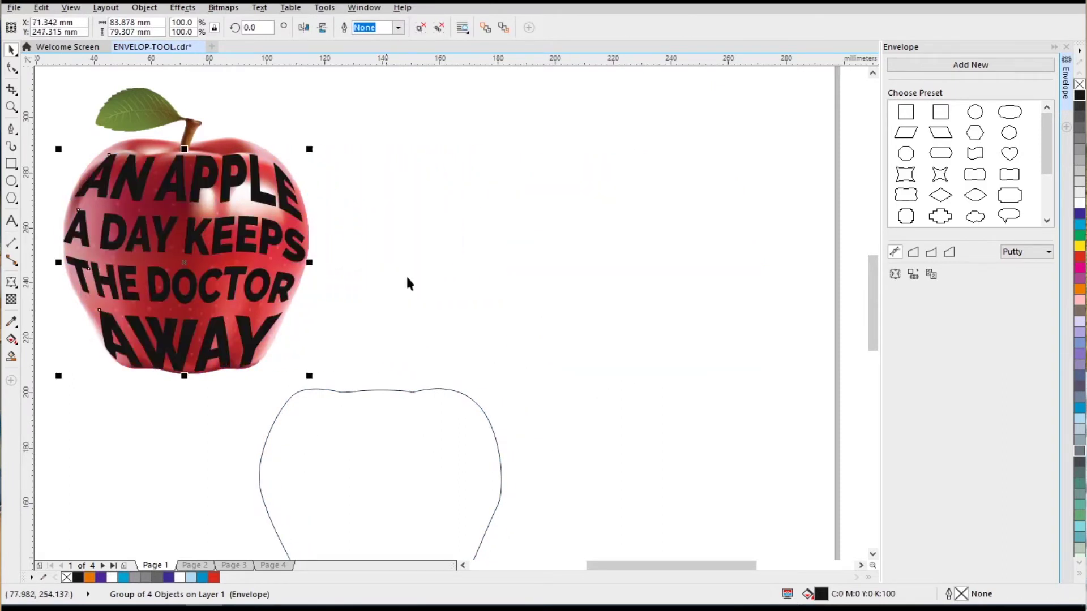
pyautogui.click(1079, 202)
pyautogui.moveTo(309, 149); pyautogui.dragTo(304, 154)
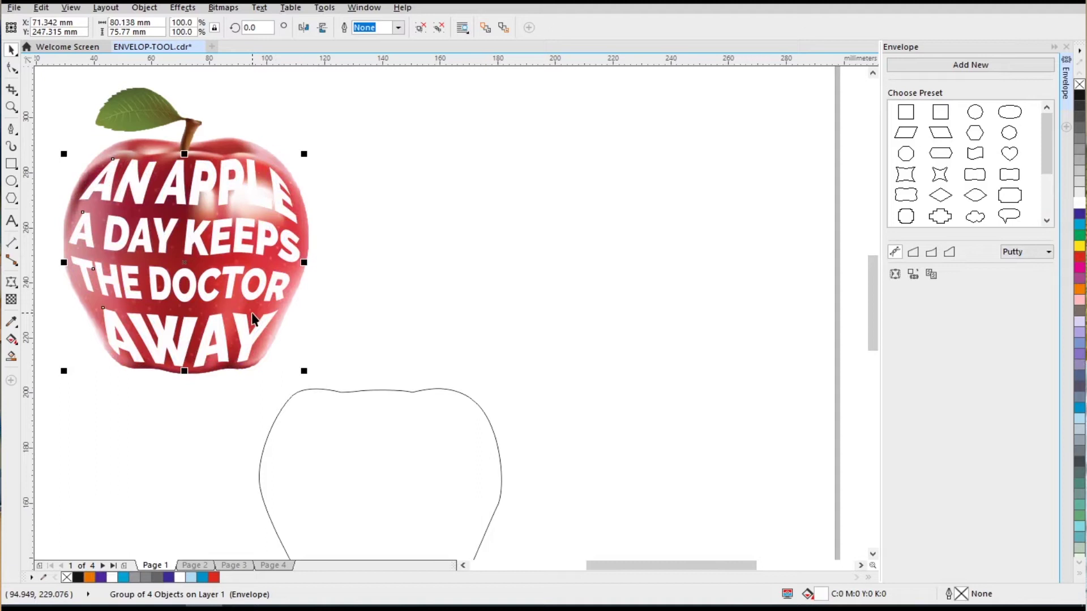
# Zoom to all objects, deselect, and go to Page 2
pyautogui.press('F4')
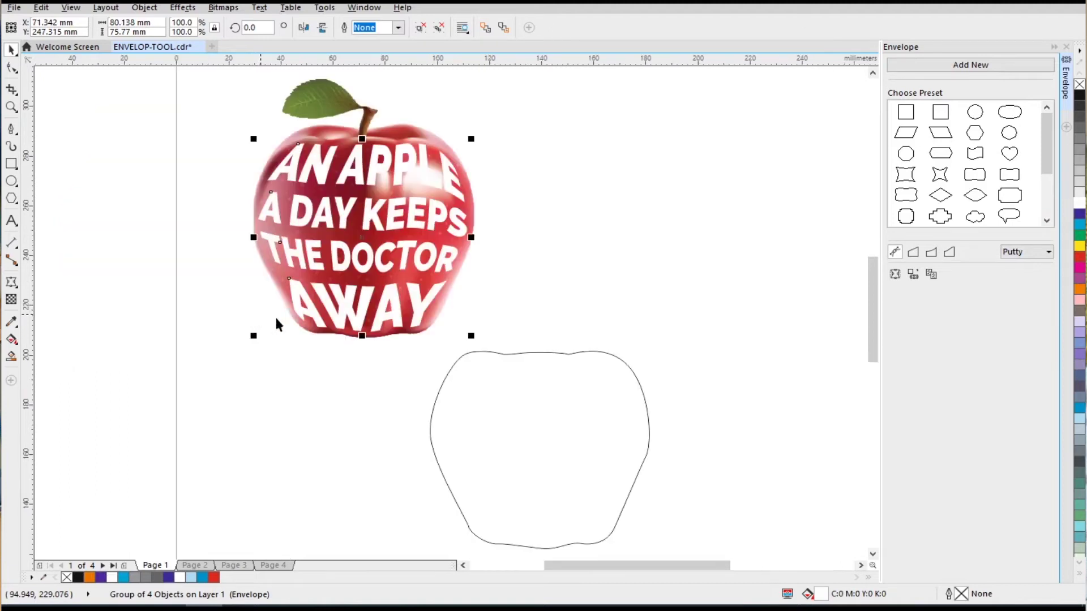
pyautogui.click(547, 221)
pyautogui.press('pagedown')
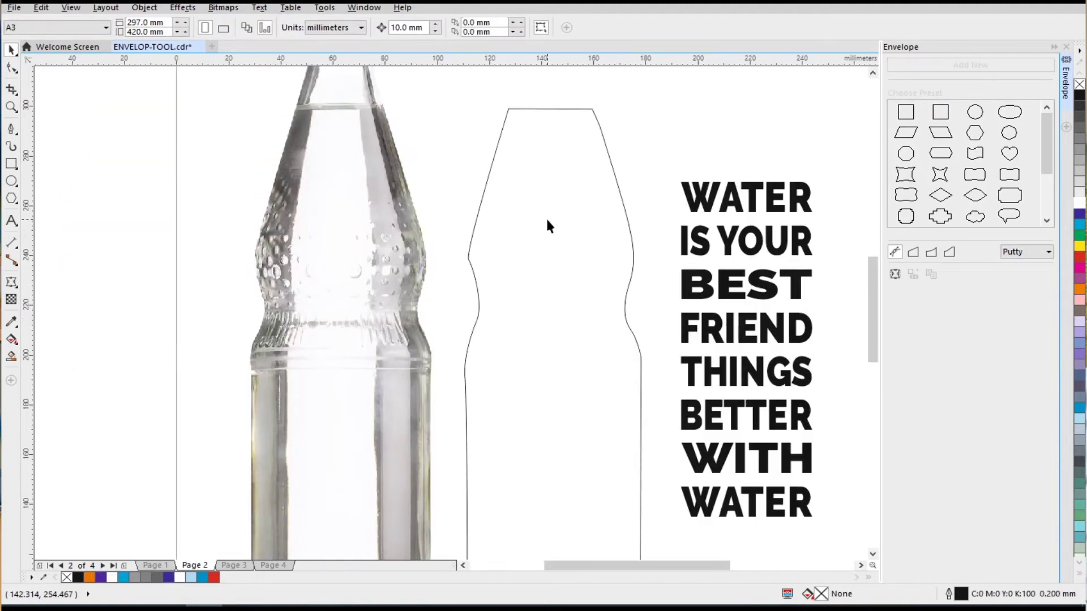
pyautogui.press('F4')
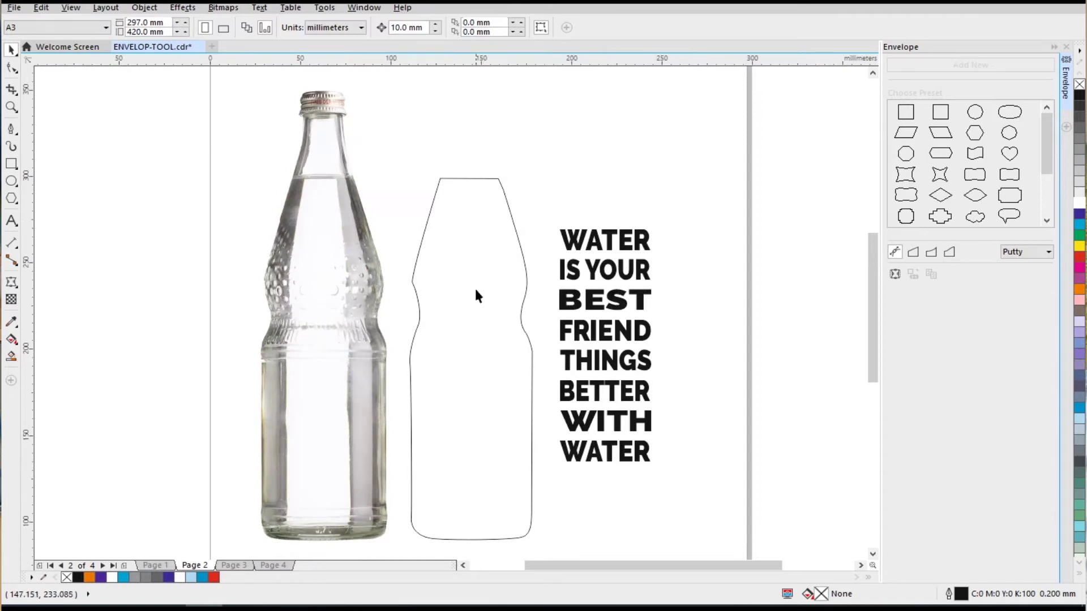
pyautogui.moveTo(482, 341); pyautogui.dragTo(343, 334)
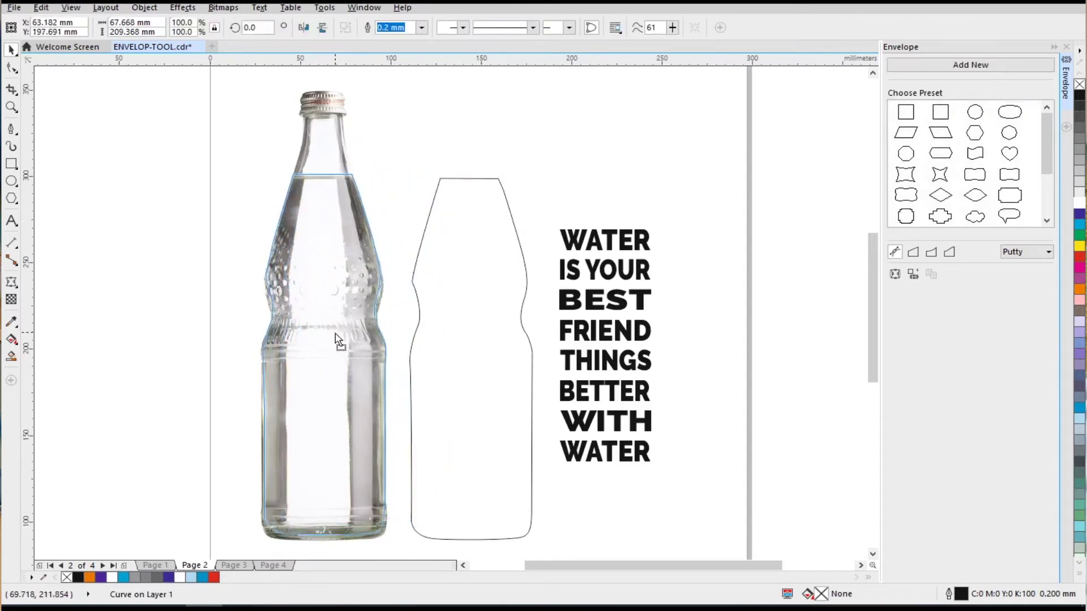
pyautogui.moveTo(343, 334); pyautogui.dragTo(470, 317)
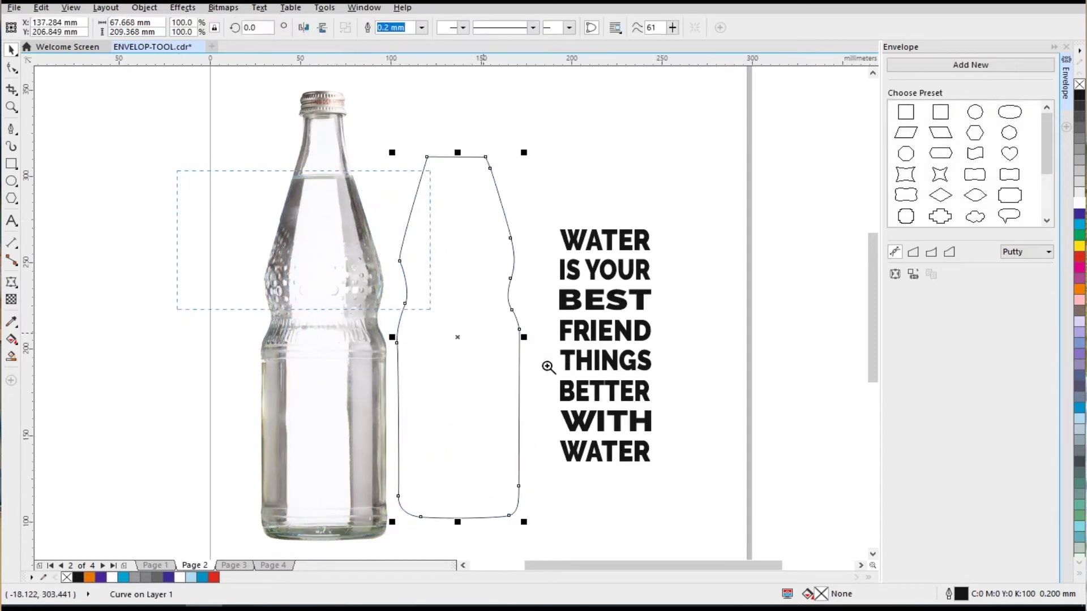
pyautogui.scroll(1, 466, 329)
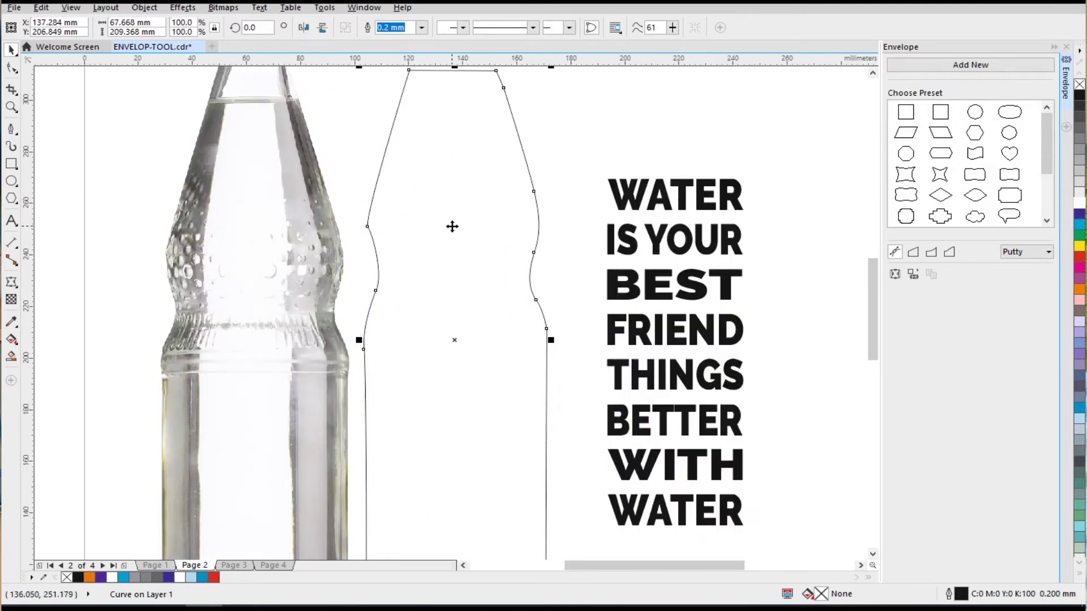
pyautogui.scroll(-2, 452, 226)
pyautogui.moveTo(455, 226); pyautogui.dragTo(367, 237)
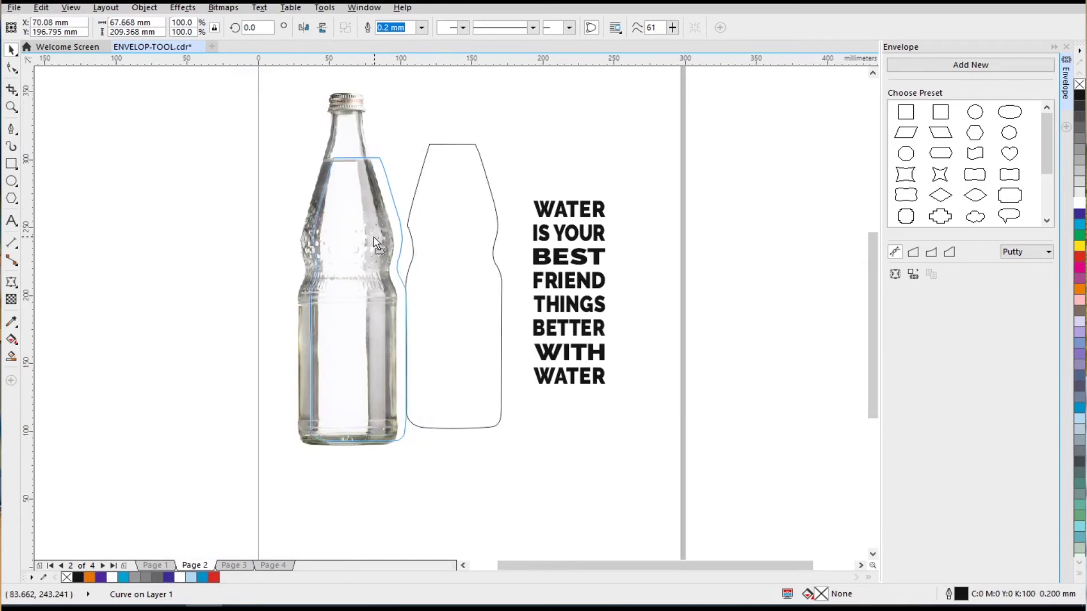
pyautogui.moveTo(367, 237); pyautogui.dragTo(364, 237)
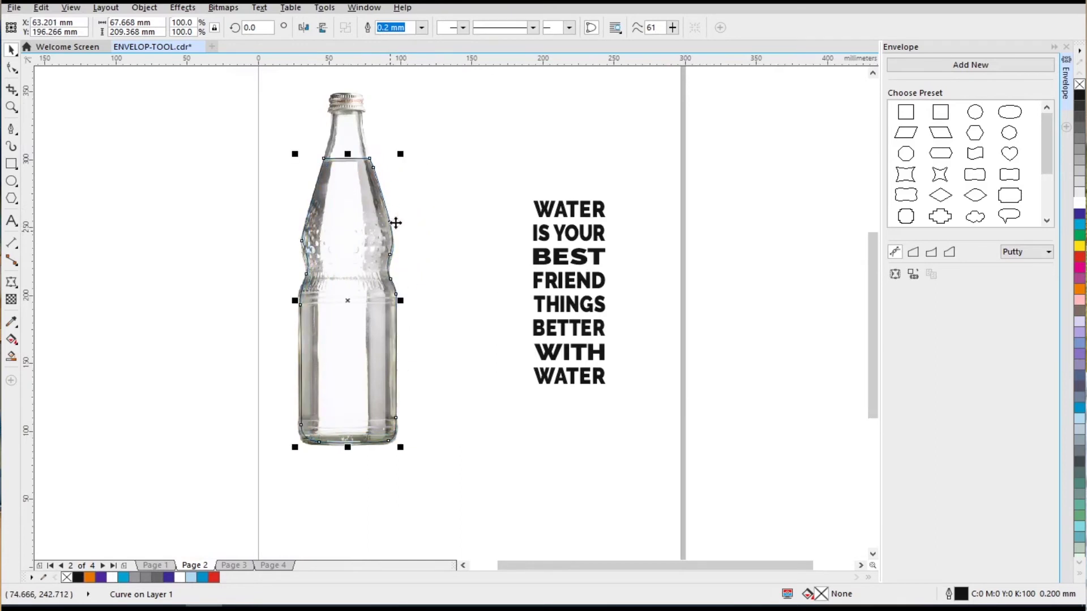
pyautogui.moveTo(262, 141); pyautogui.dragTo(683, 468)
pyautogui.moveTo(280, 359); pyautogui.dragTo(462, 351)
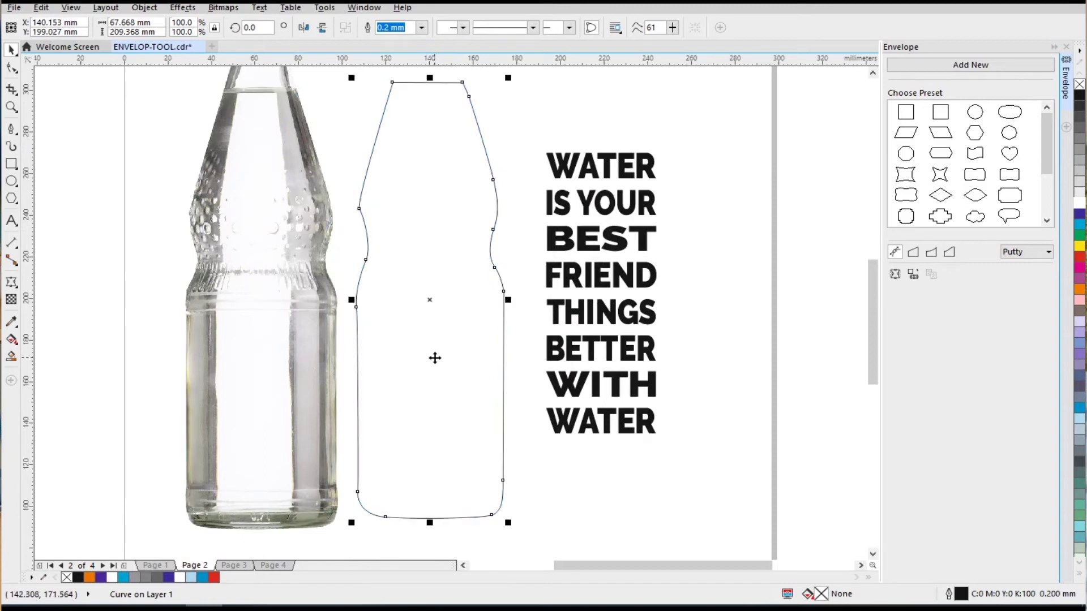
pyautogui.click(628, 249)
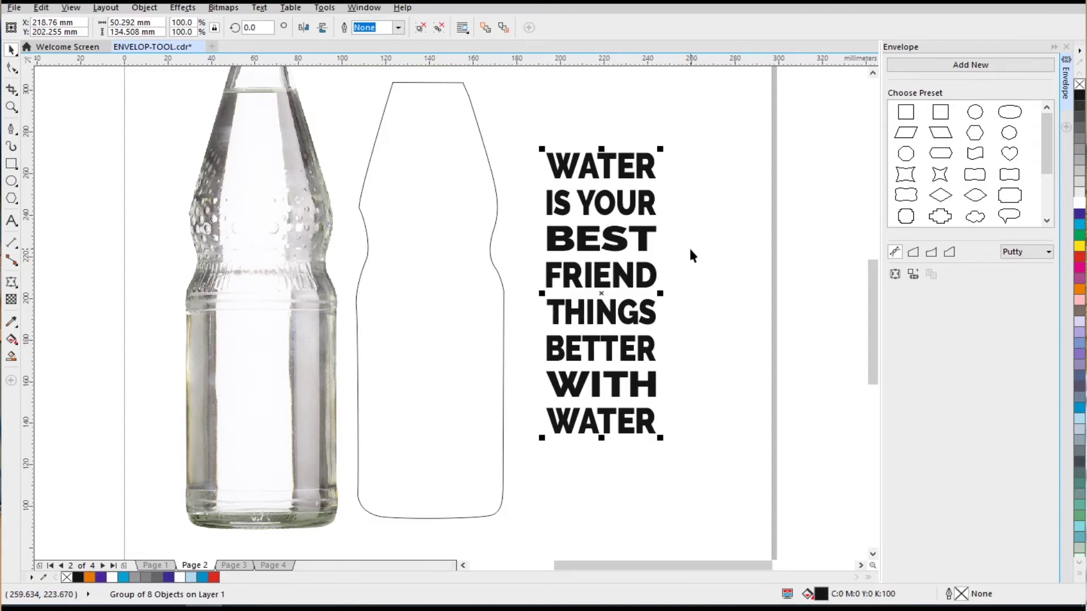
# Select the water quote and envelope it into the bottle outline's shape
pyautogui.moveTo(702, 146); pyautogui.dragTo(517, 456)
pyautogui.click(189, 8)
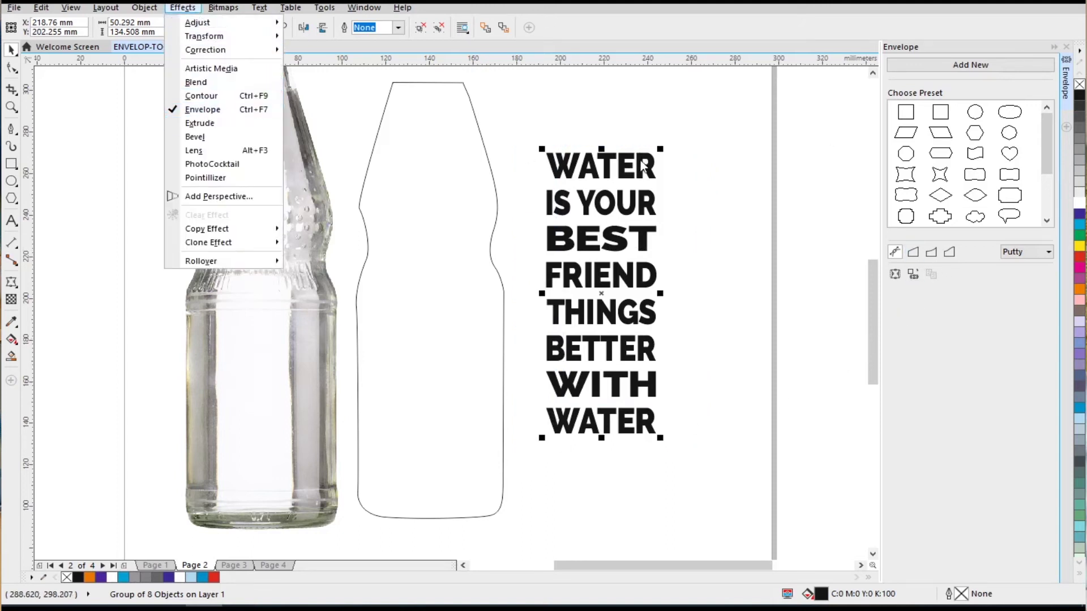
pyautogui.click(643, 165)
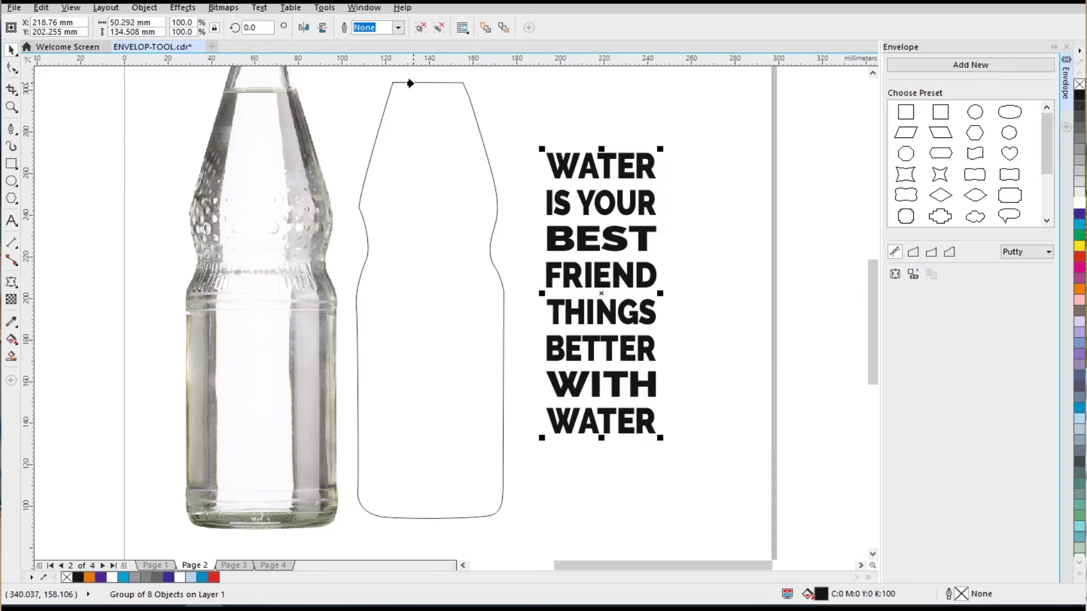
pyautogui.click(412, 82)
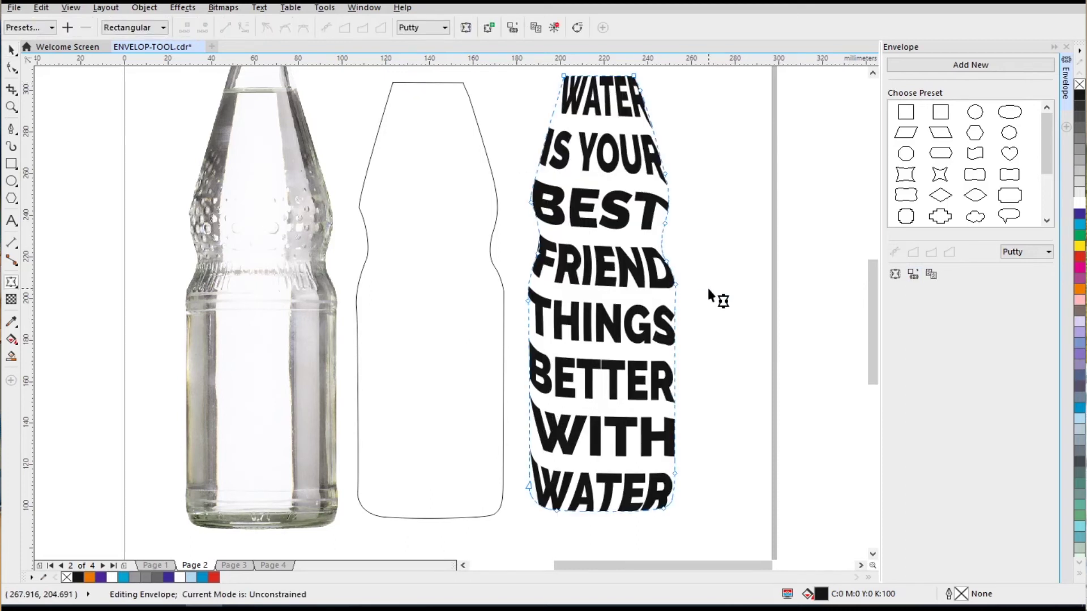
pyautogui.press('space')
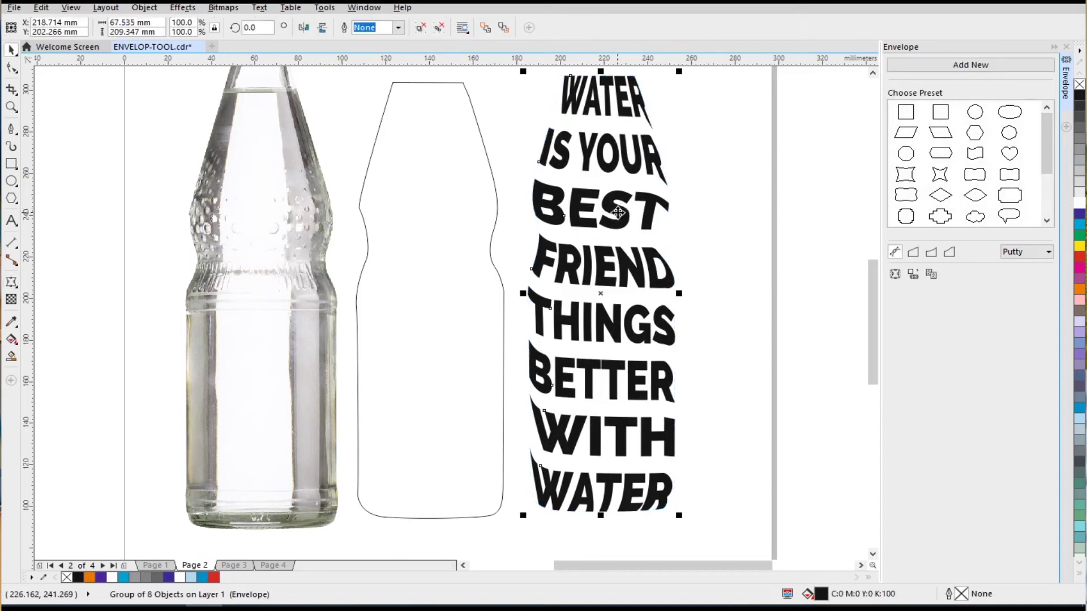
pyautogui.moveTo(617, 212)
pyautogui.mouseDown()
pyautogui.moveTo(655, 225)
pyautogui.moveTo(277, 218)
pyautogui.mouseUp()
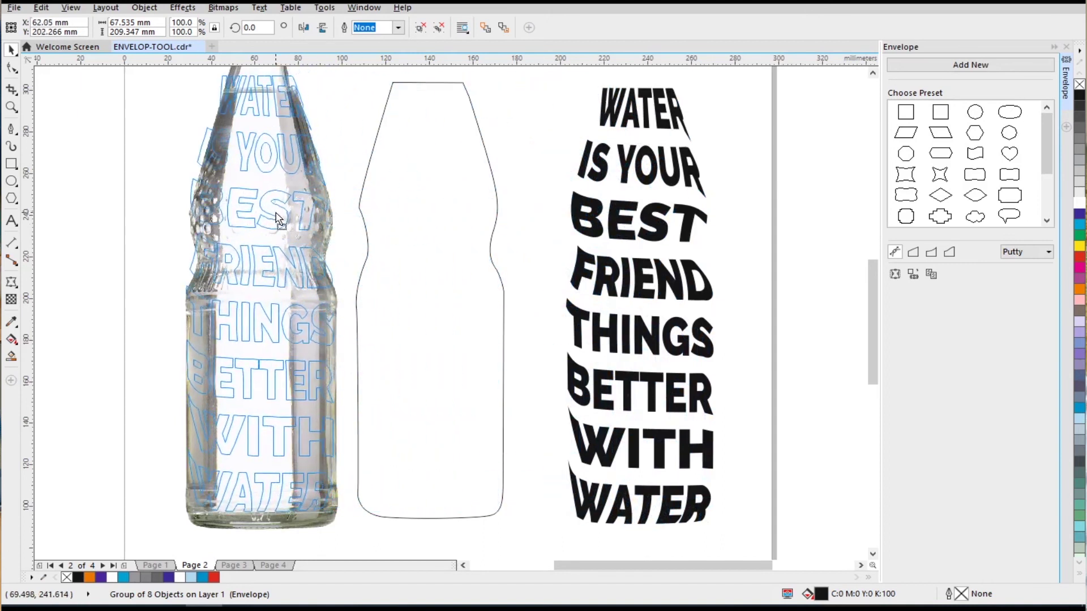
# Scale and centre the bottle-shaped quote inside the bottle photo, then close the Envelope docker
pyautogui.moveTo(277, 218); pyautogui.dragTo(278, 217)
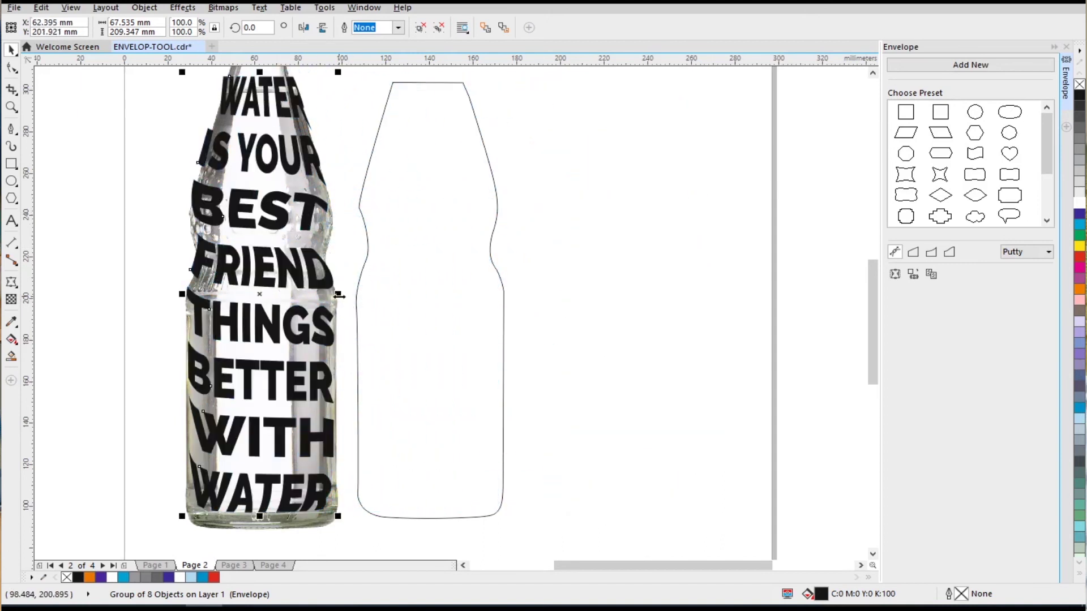
pyautogui.moveTo(339, 295); pyautogui.dragTo(331, 295)
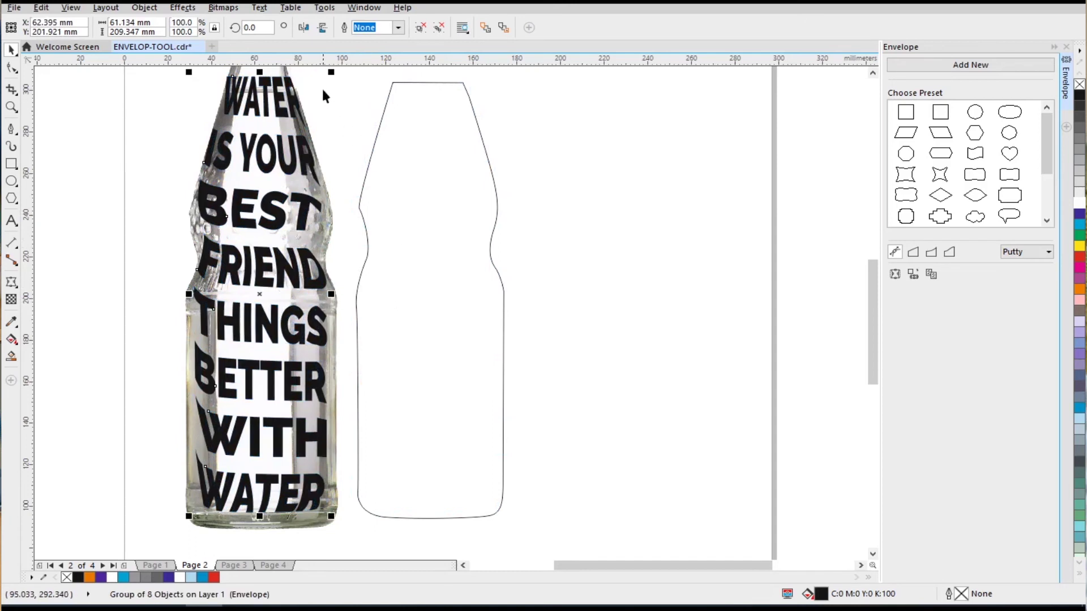
pyautogui.moveTo(331, 73); pyautogui.dragTo(329, 79)
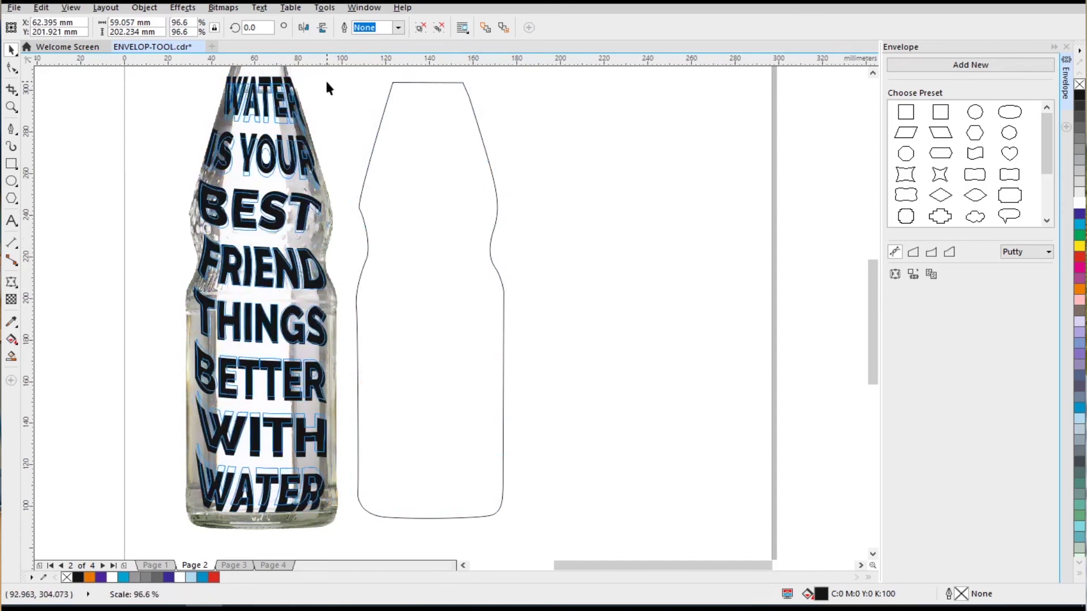
pyautogui.moveTo(280, 282); pyautogui.dragTo(276, 284)
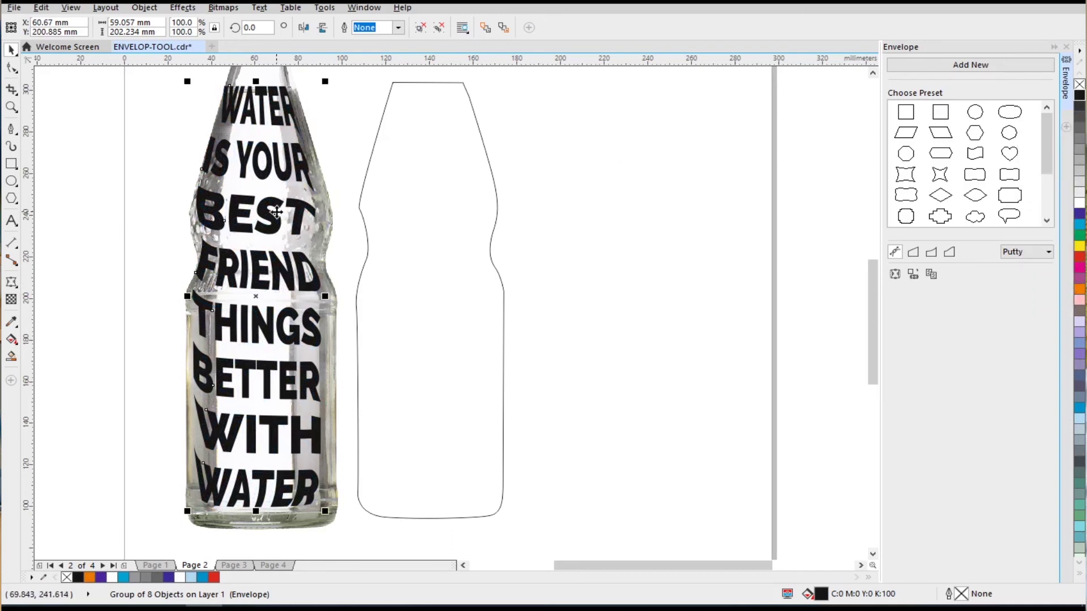
pyautogui.moveTo(276, 212); pyautogui.dragTo(281, 211)
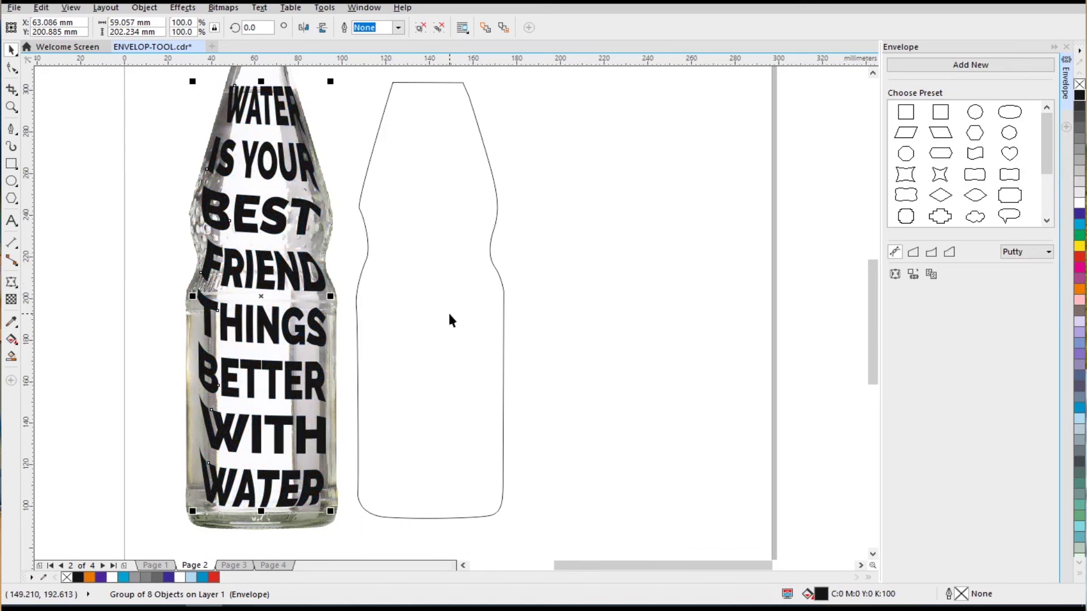
pyautogui.scroll(-1, 450, 321)
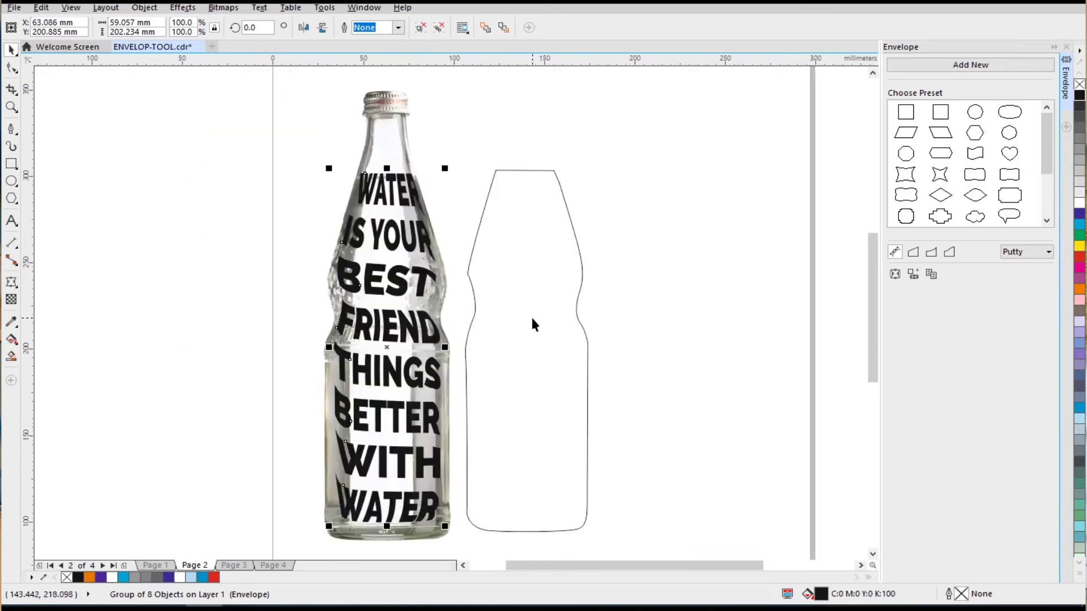
pyautogui.click(1066, 48)
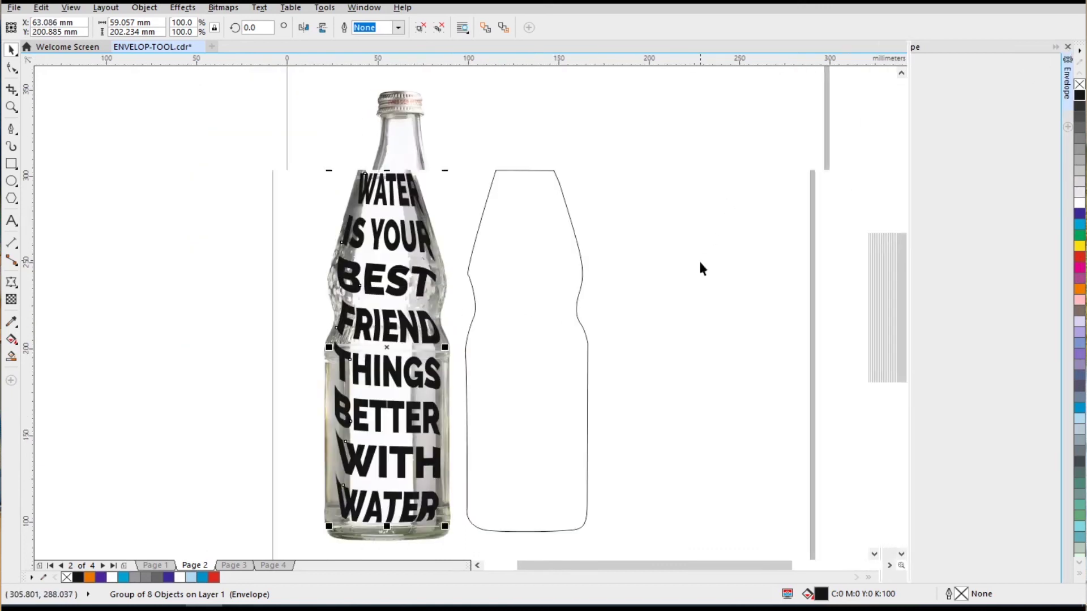
pyautogui.click(840, 244)
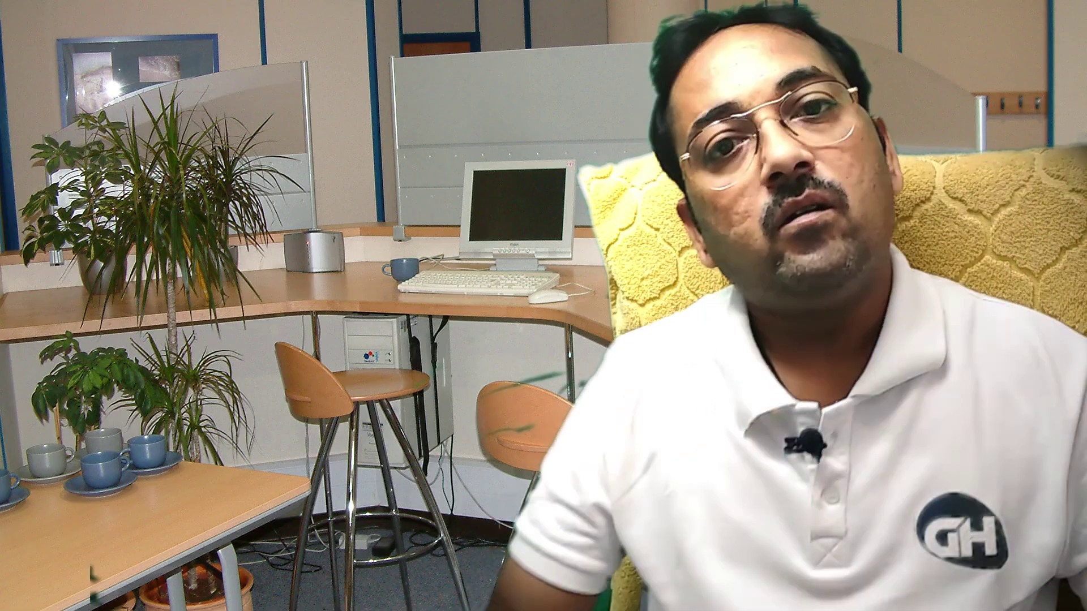